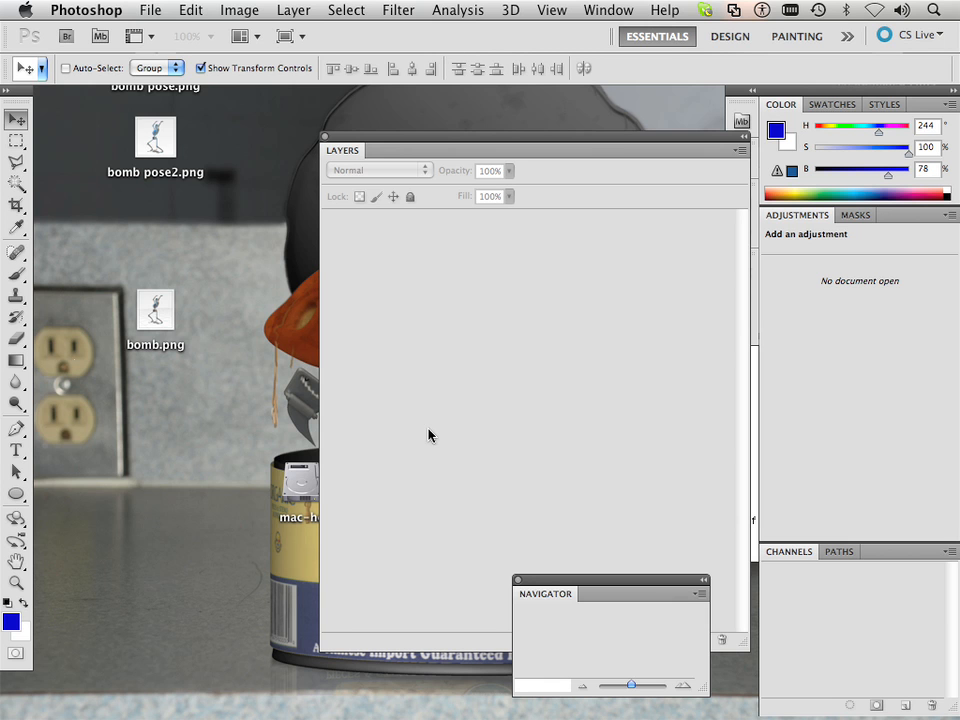
- Open 01-06 Chess Board (Classroom Version).psd from the LessonFiles folder, using its embedded color profile
click(148, 10)
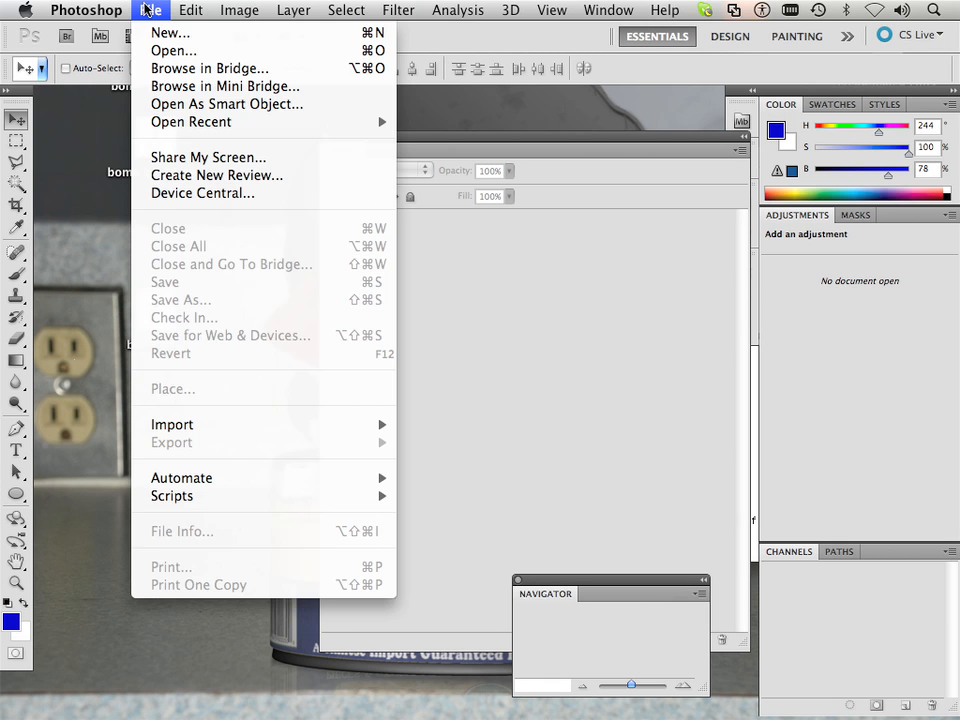
click(160, 52)
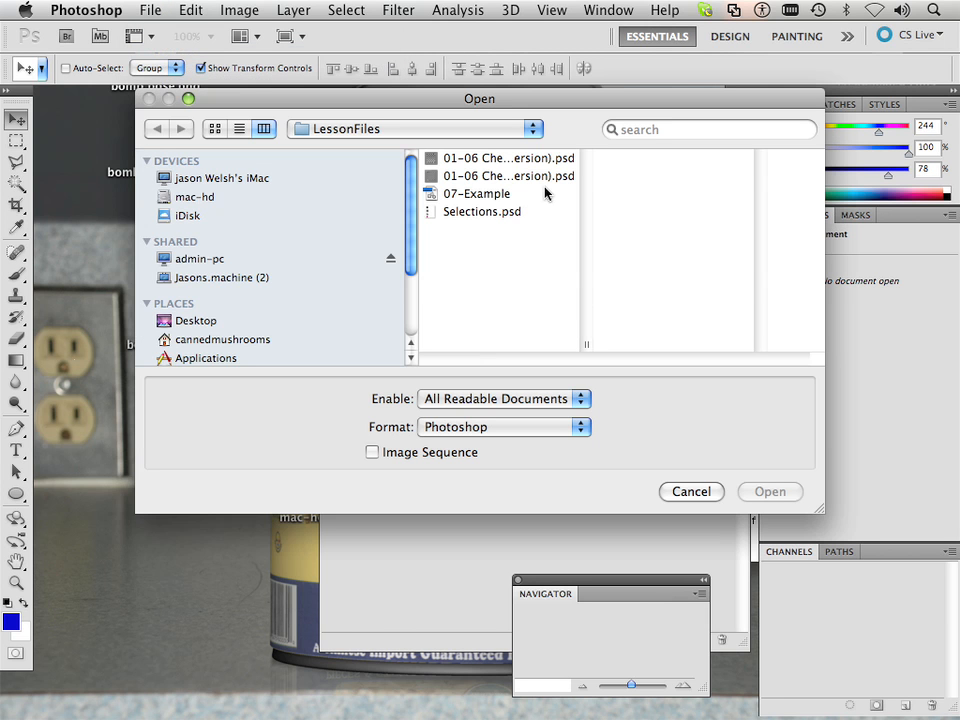
drag(586, 346, 738, 352)
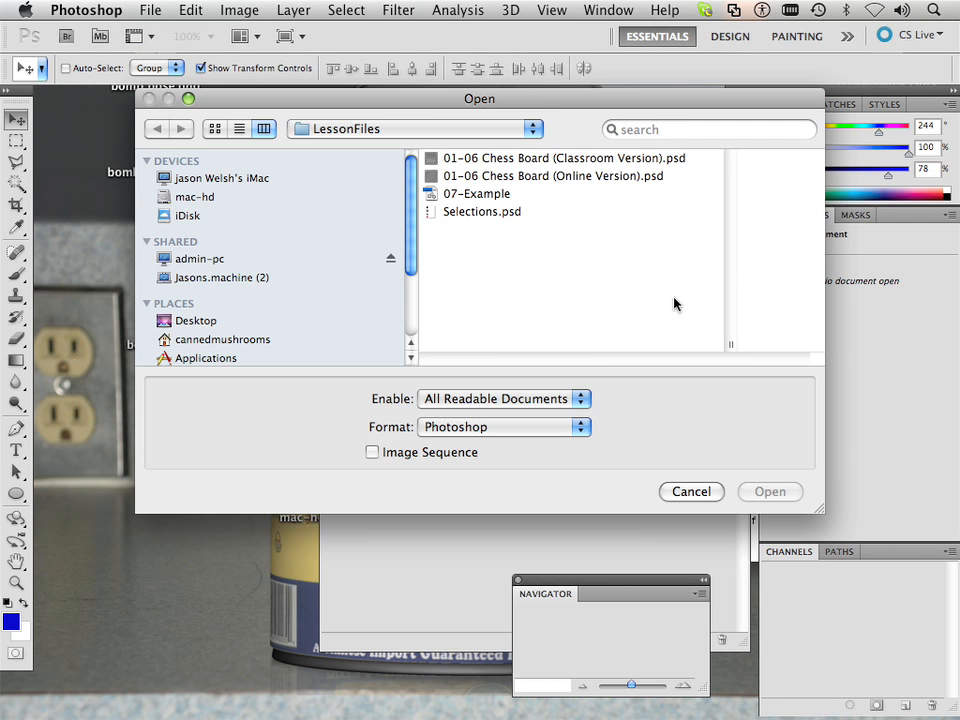
click(578, 160)
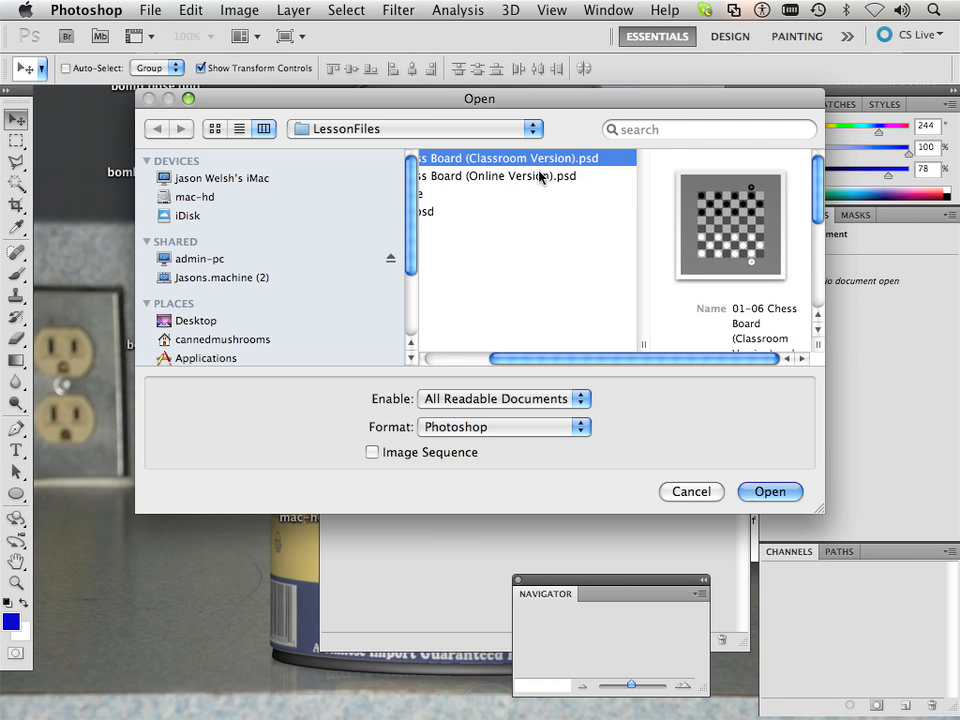
click(540, 178)
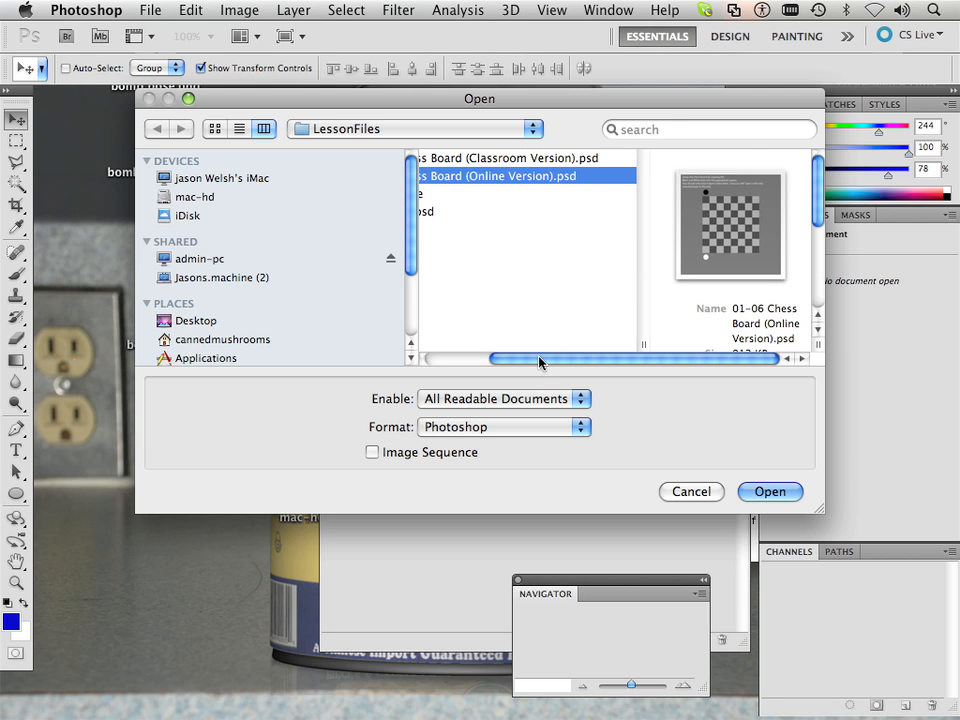
drag(541, 362, 490, 328)
scroll(510, 188, left, 1)
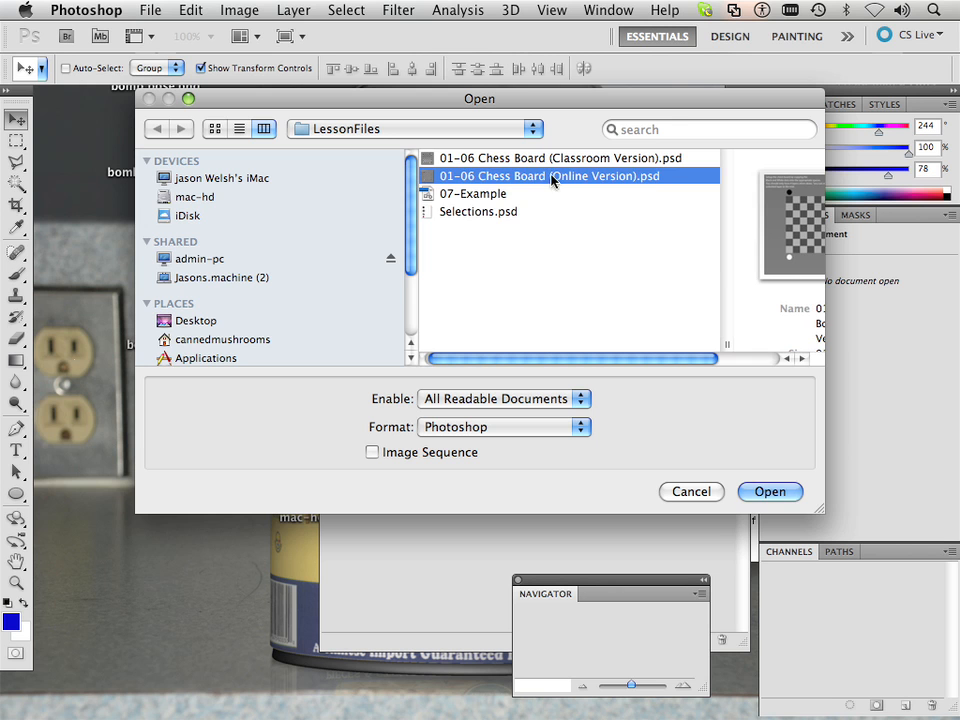
click(553, 165)
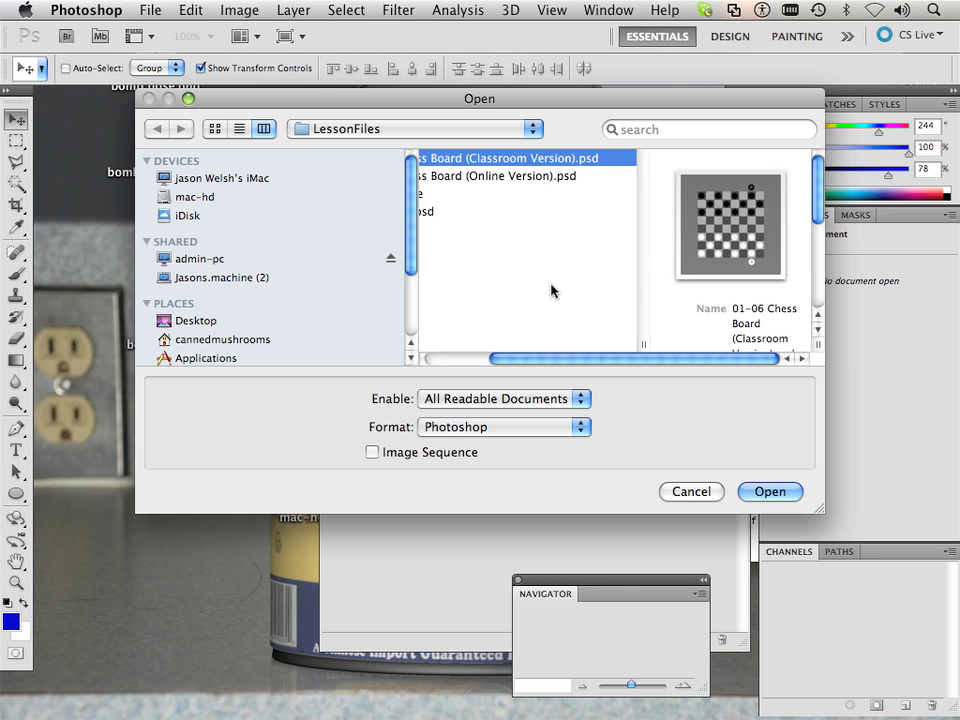
drag(549, 359, 455, 358)
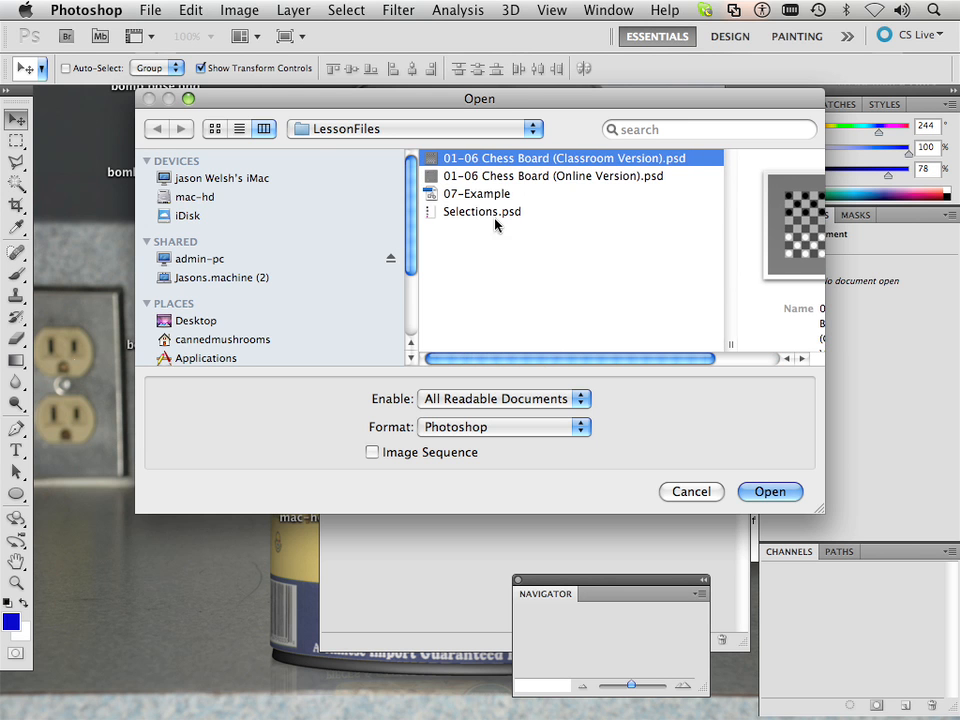
double_click(493, 166)
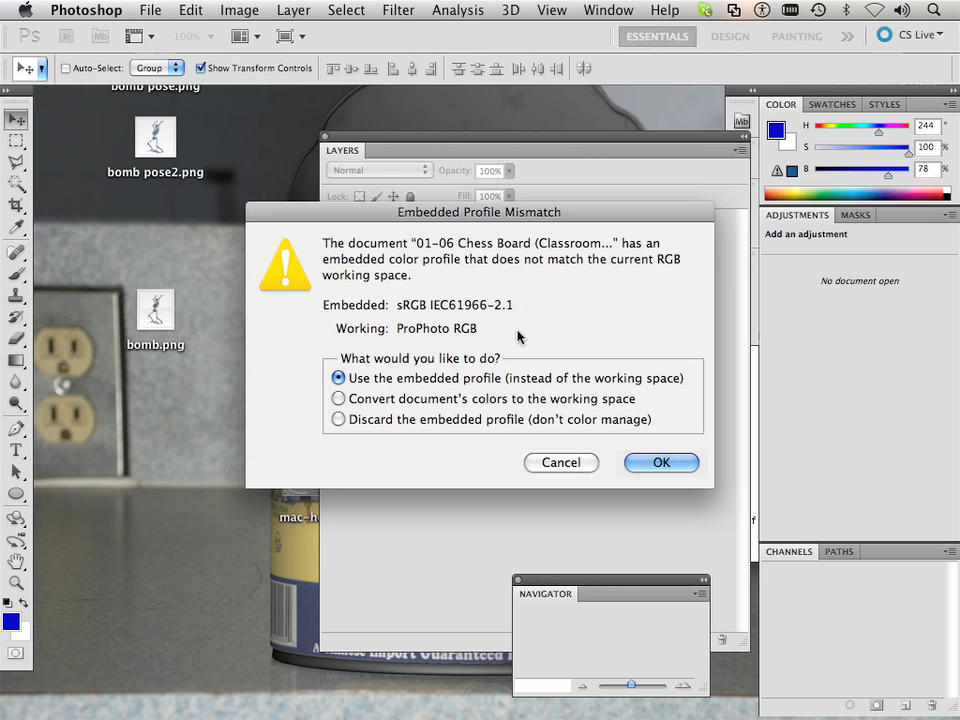
click(626, 464)
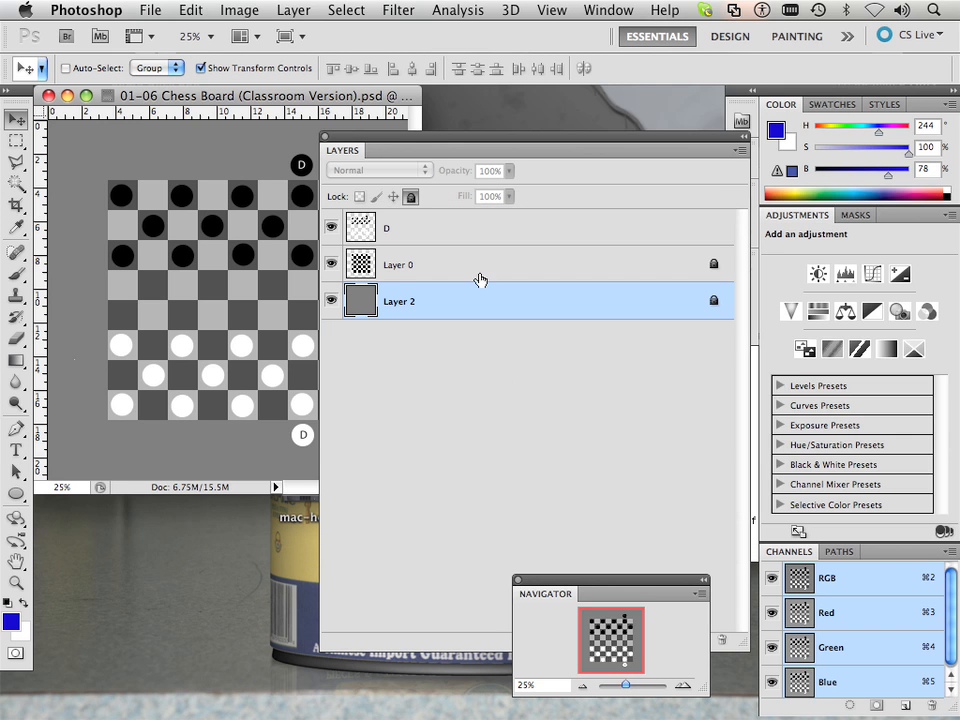
- Arrange the Layers panel and enlarge the document window so the whole board shows, with layer D active
drag(422, 145, 600, 262)
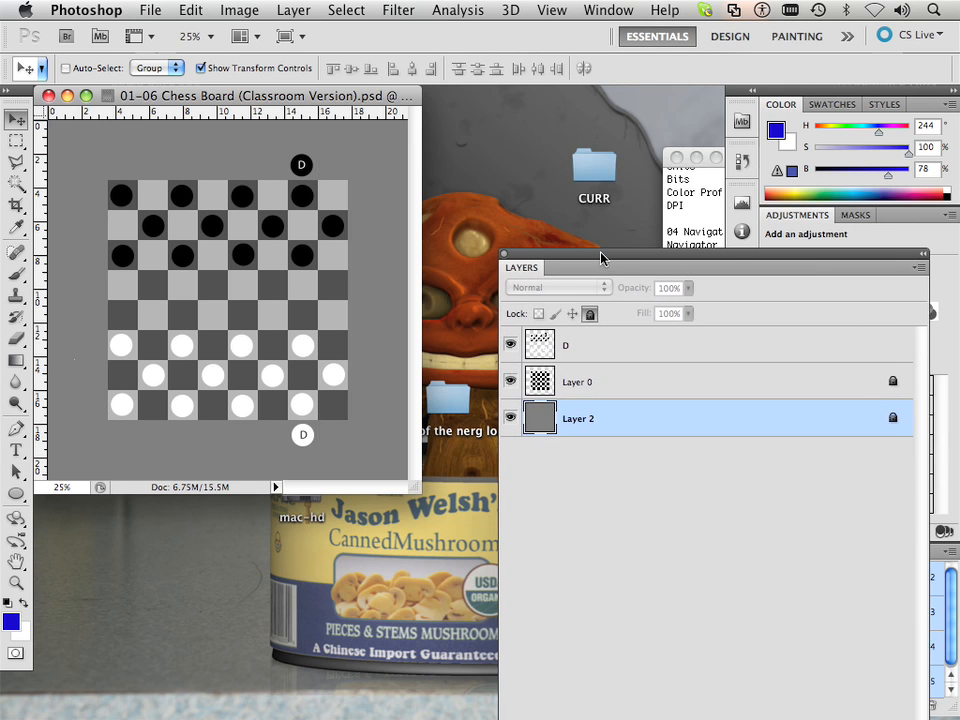
drag(413, 490, 568, 604)
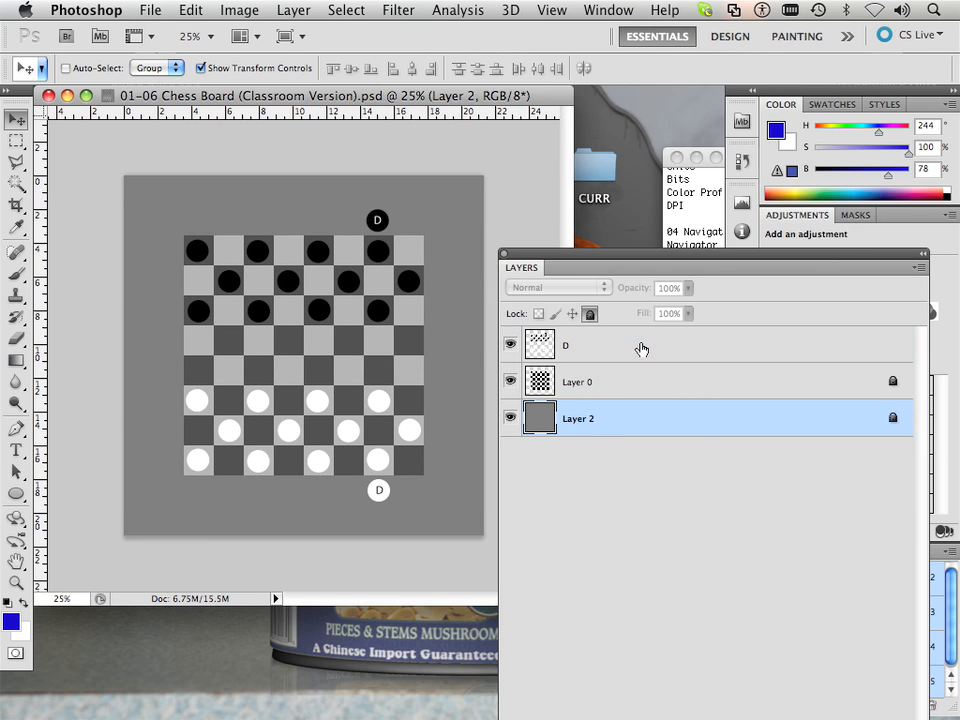
click(605, 350)
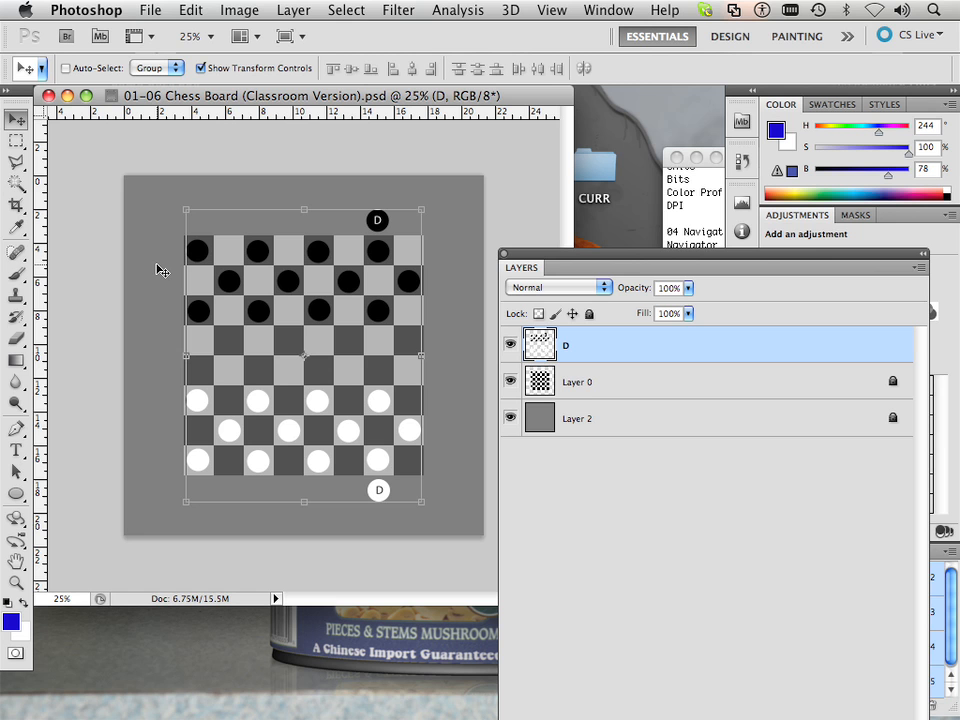
- Marquee-select the second black checker in the third row and move it one square diagonally down to the right
click(15, 142)
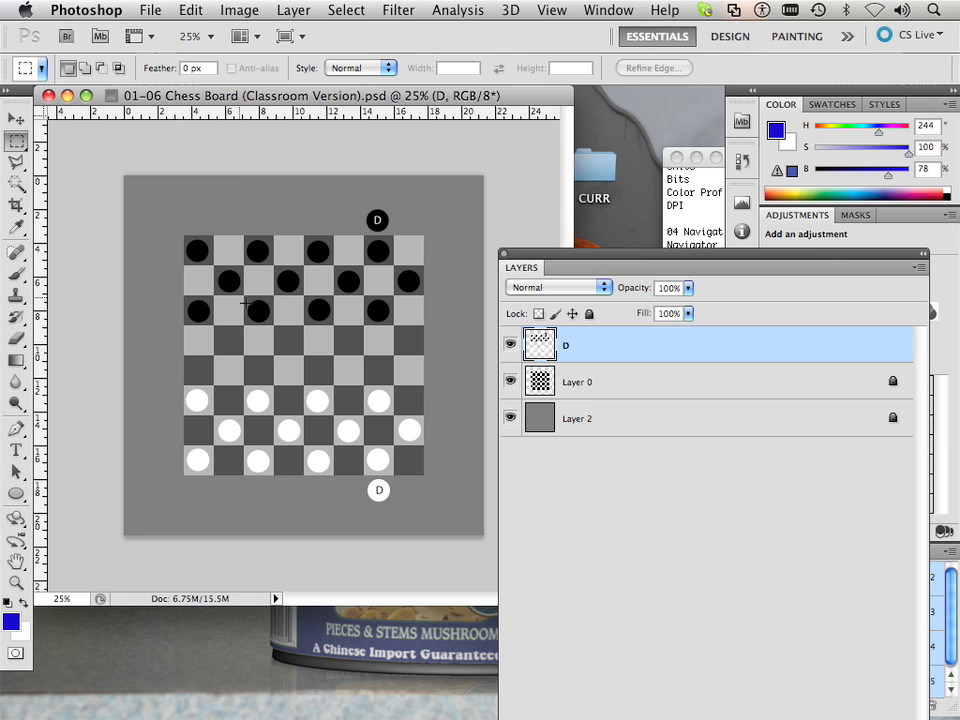
drag(240, 298, 281, 336)
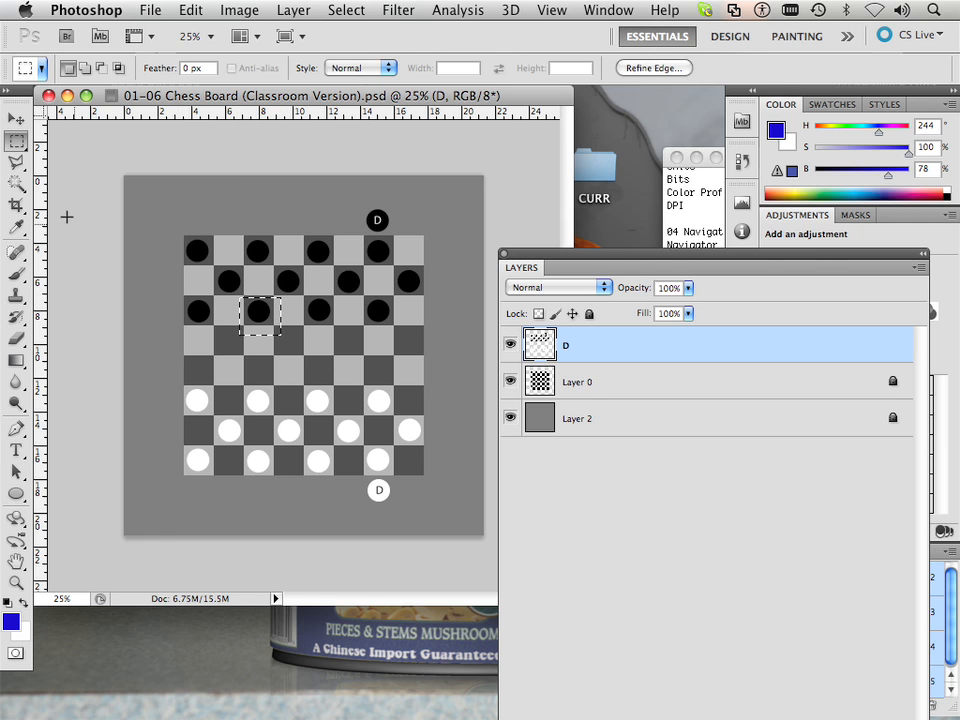
key(v)
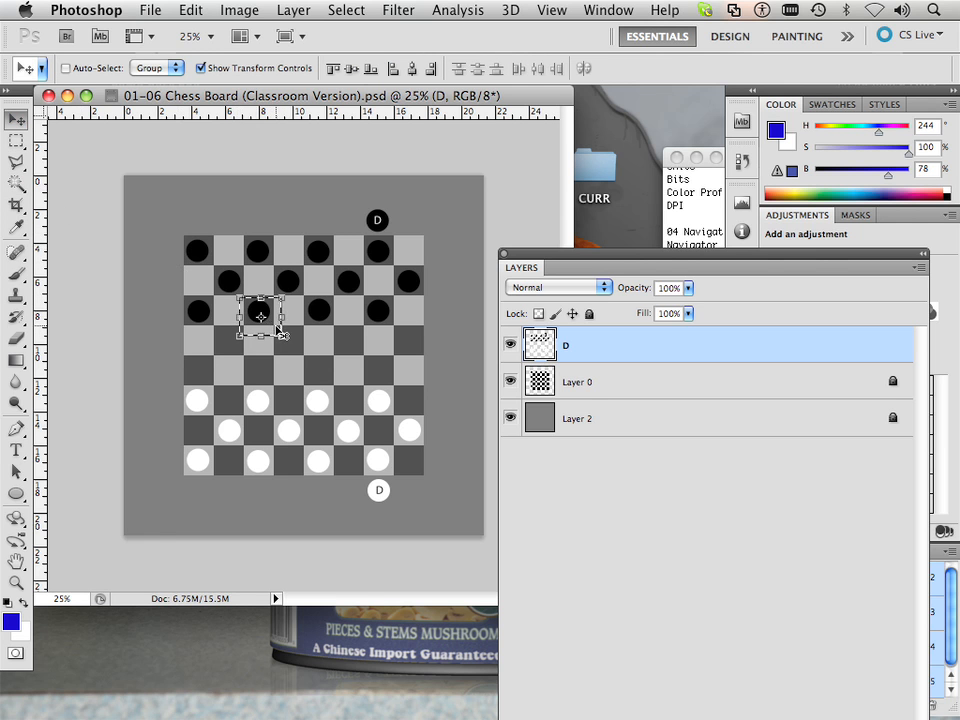
drag(264, 332, 299, 360)
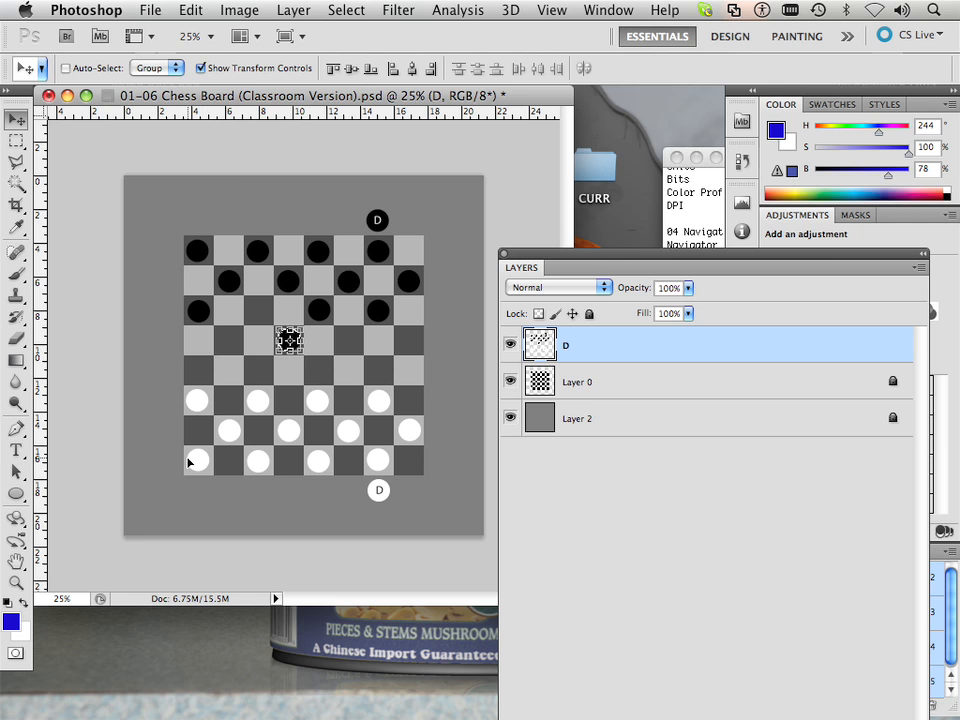
- Select the third row's black checker right of the gap with the Magic Wand and move it one square diagonally down-right, with transform controls hidden
click(16, 184)
click(318, 310)
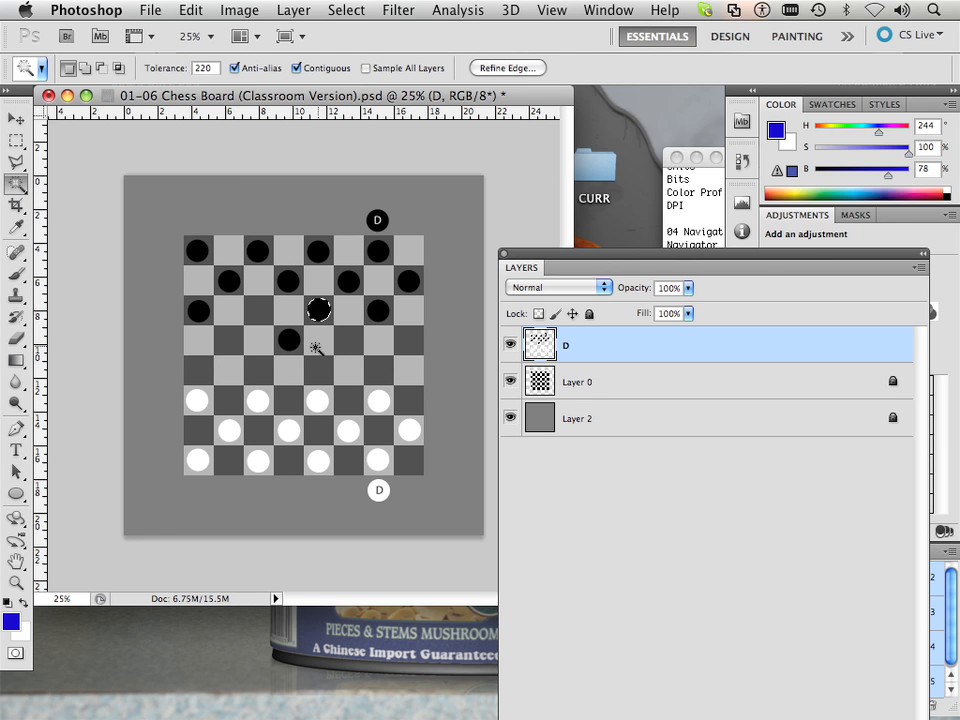
click(16, 118)
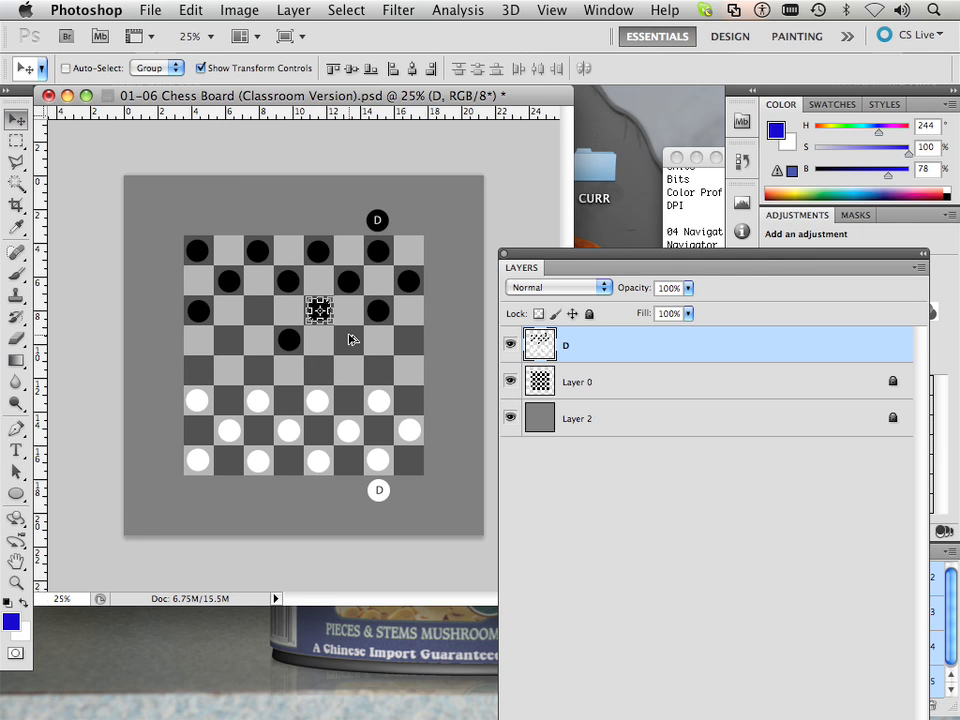
scroll(350, 338, up, 2)
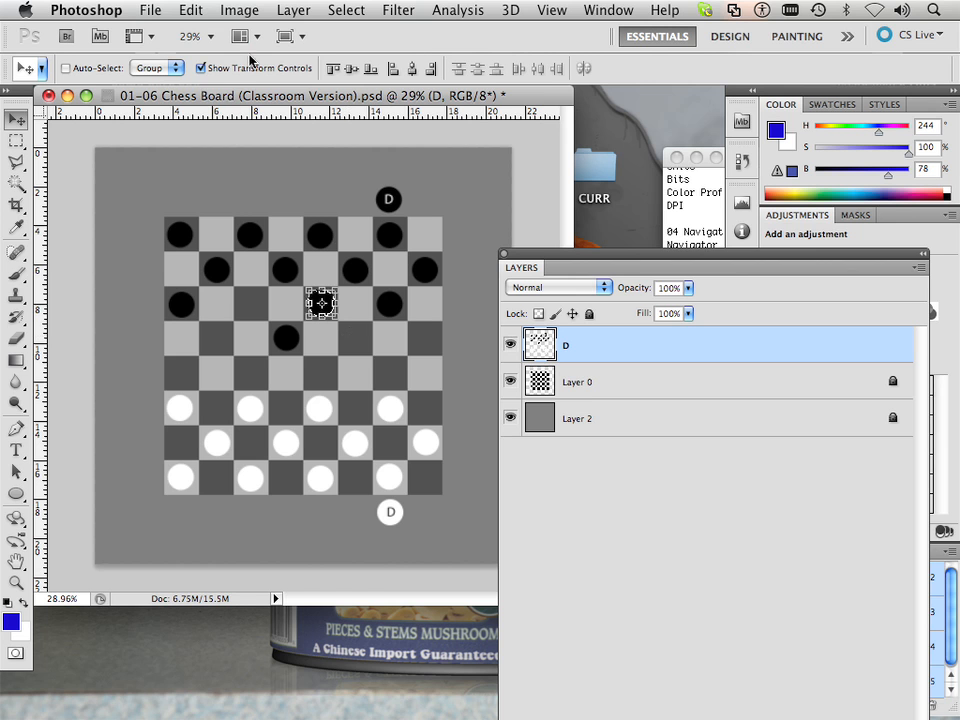
click(200, 68)
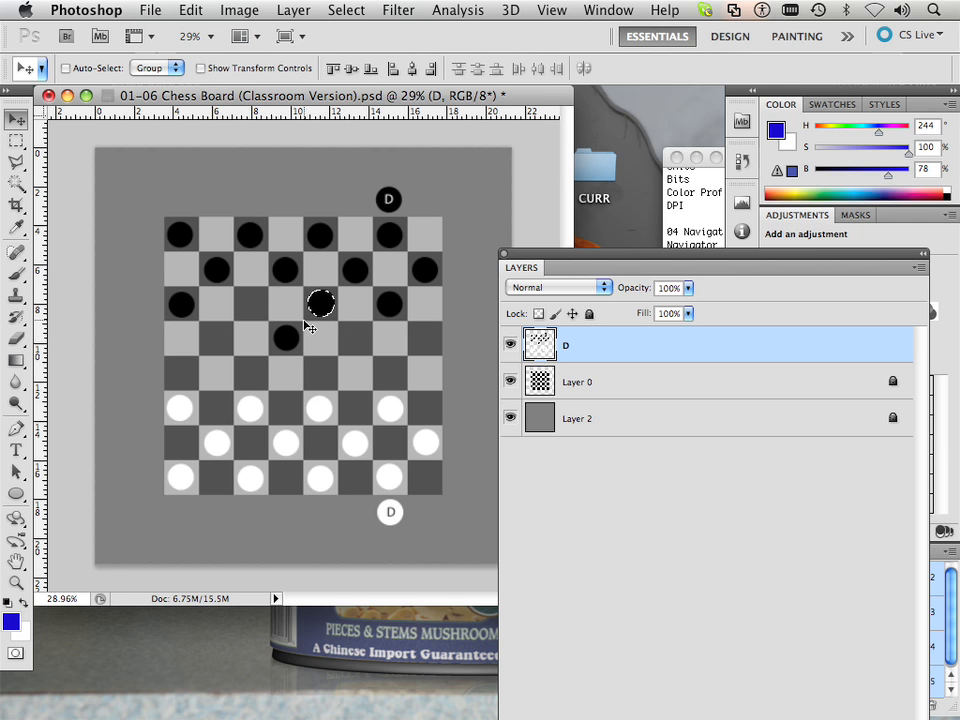
drag(317, 311, 355, 346)
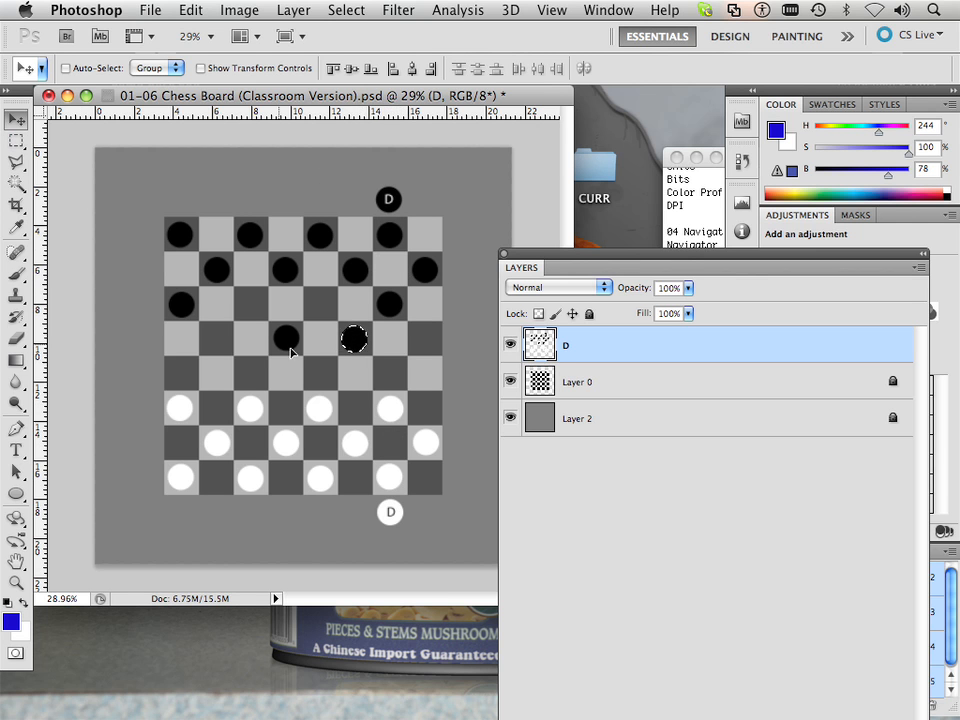
- Move the selected checker off the board to the area above it, and shift the black D checker slightly upward using a marquee selection
drag(354, 332, 328, 186)
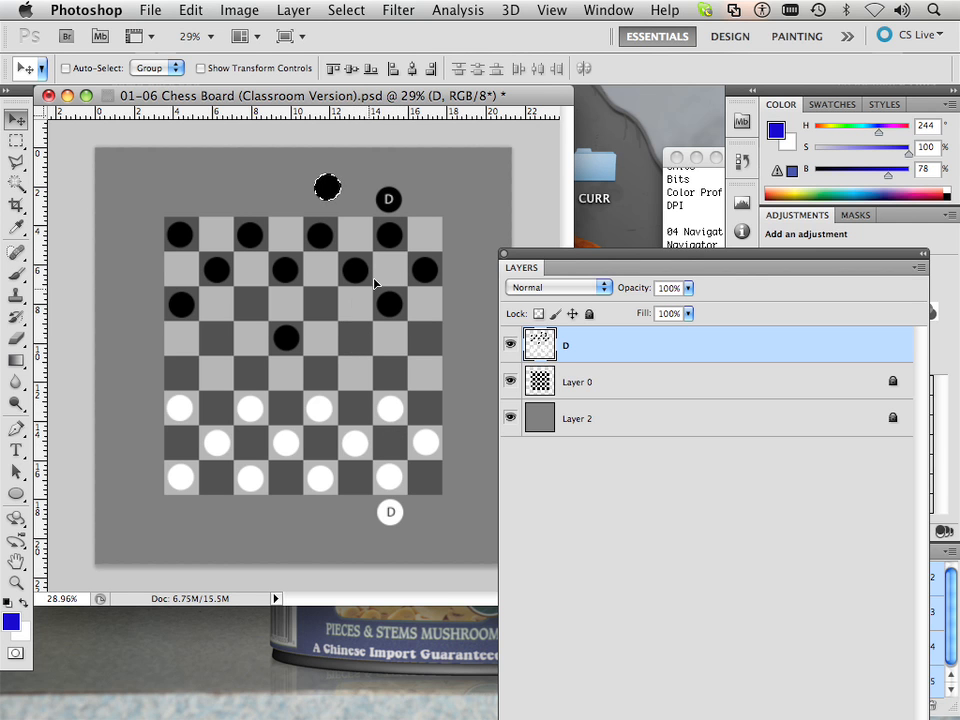
click(16, 140)
click(405, 195)
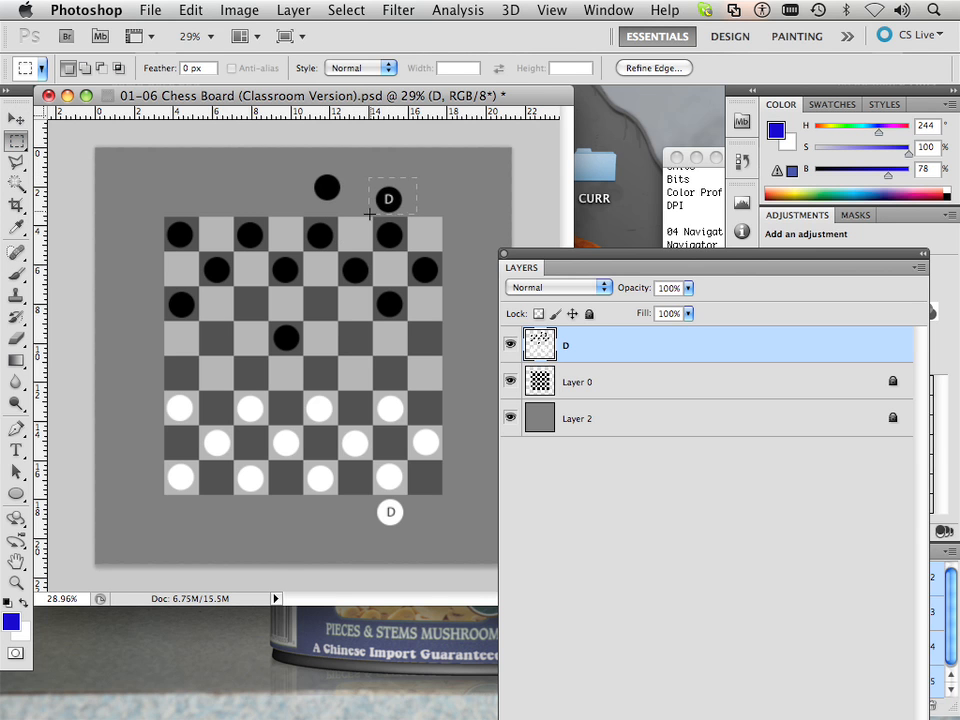
click(16, 118)
mouse_move(380, 210)
mouse_down()
mouse_move(399, 261)
mouse_move(379, 334)
mouse_move(361, 349)
mouse_move(399, 222)
mouse_move(395, 197)
mouse_up()
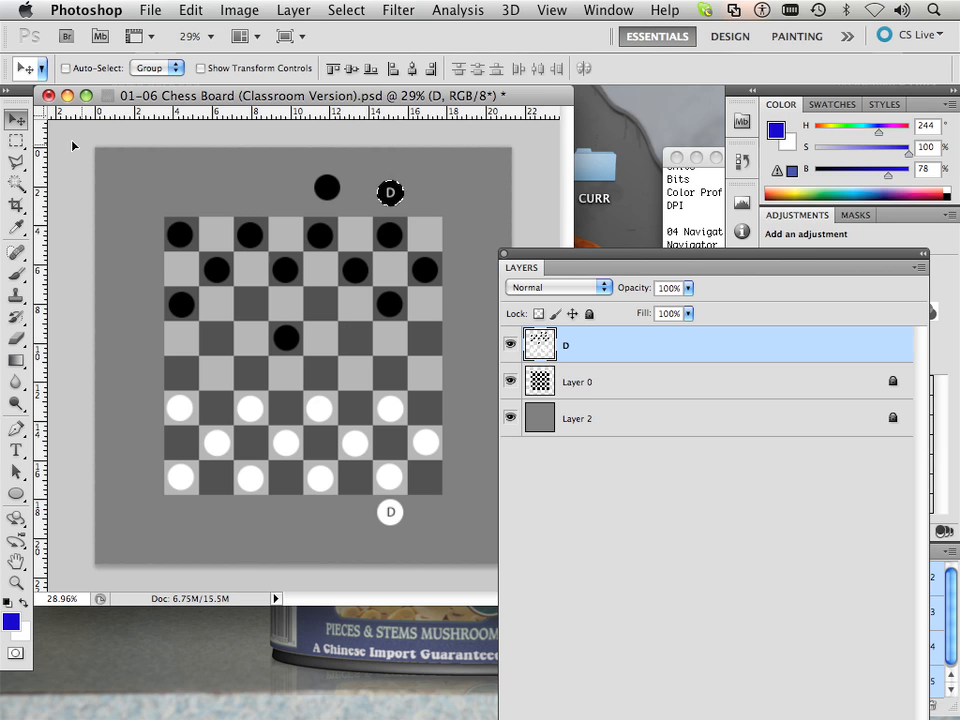
- Draw a rectangular marquee around the loose black checker above the board
click(16, 142)
drag(291, 167, 337, 211)
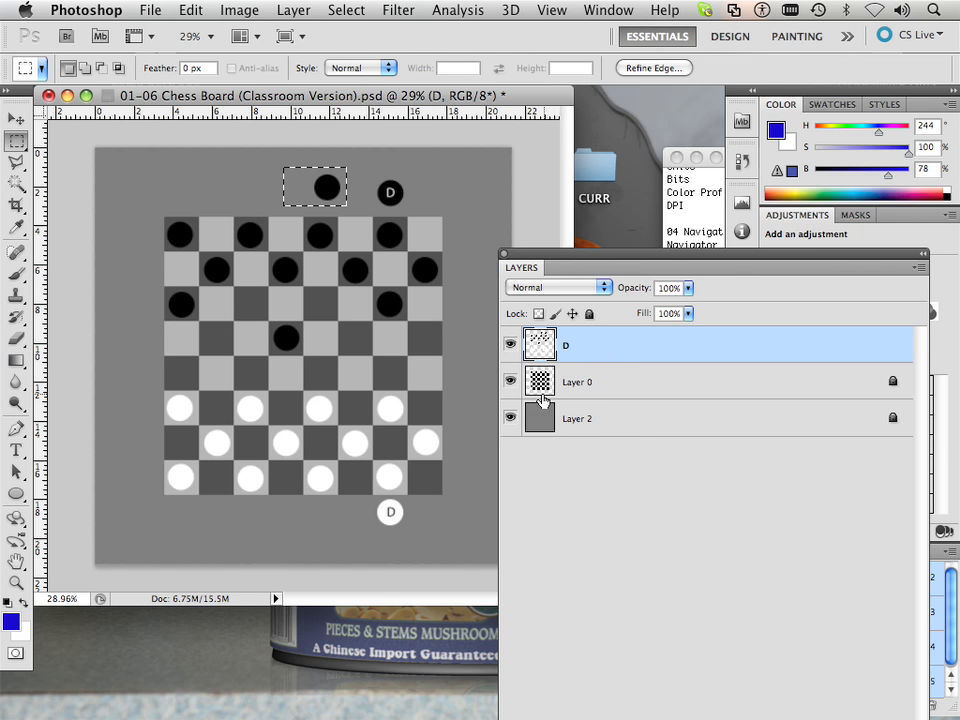
right_click(419, 182)
key(Escape)
- Open 01-06 Chess Board (Online Version).psd from the LessonFiles folder, using its embedded color profile
click(150, 10)
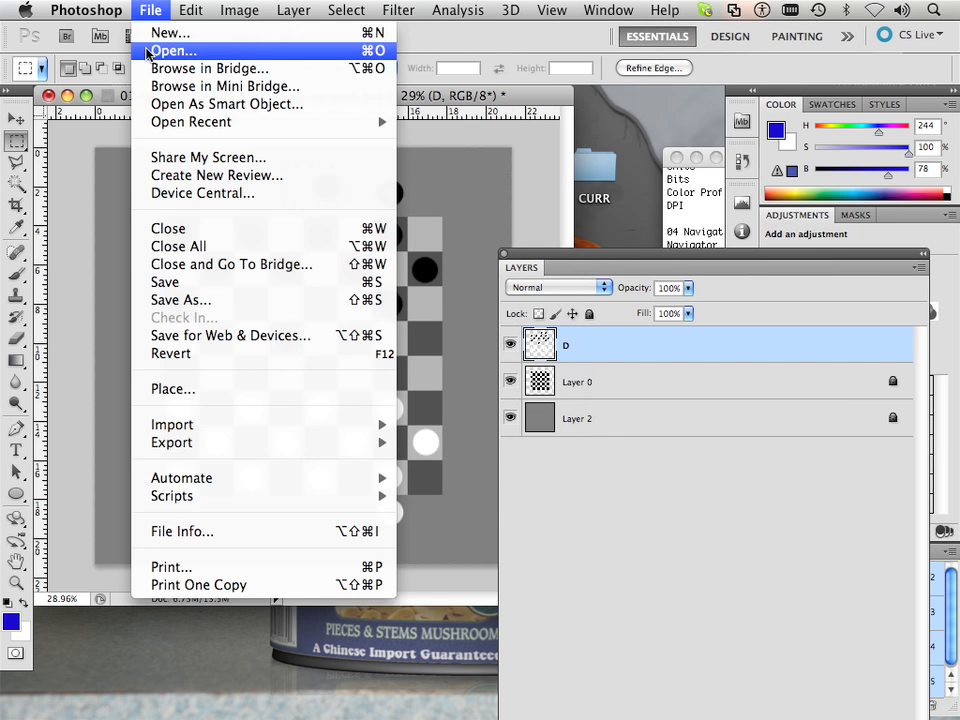
click(155, 50)
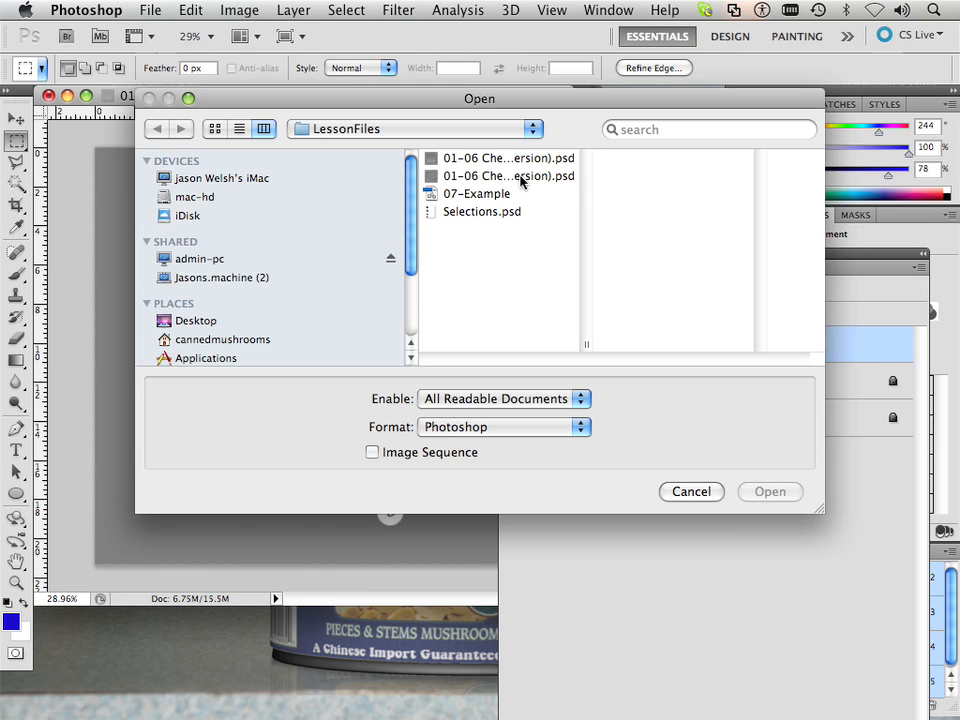
double_click(520, 177)
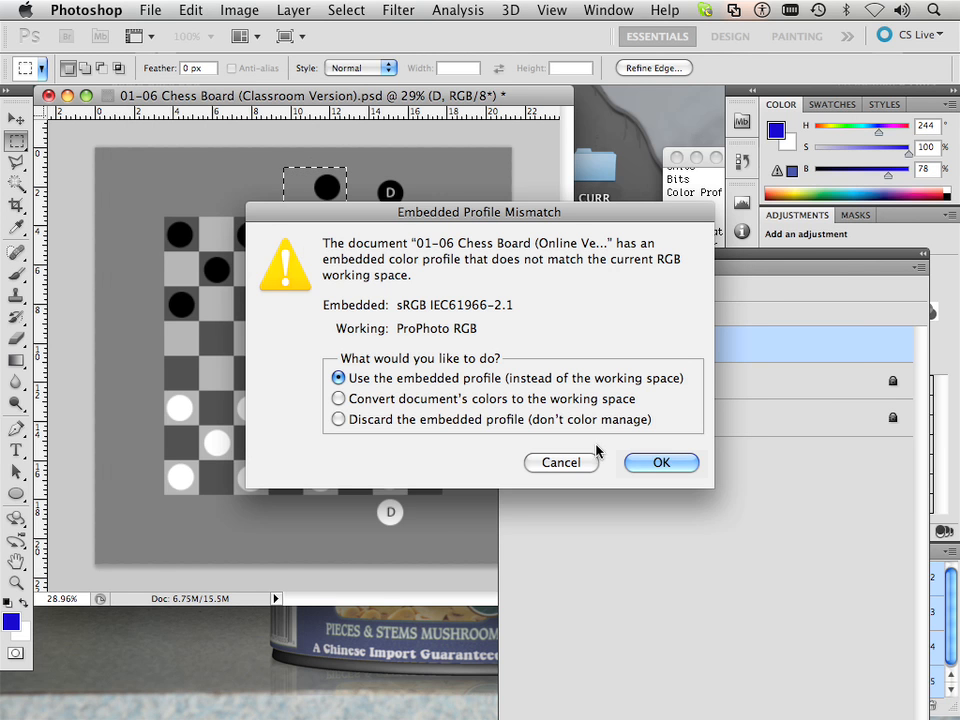
click(643, 467)
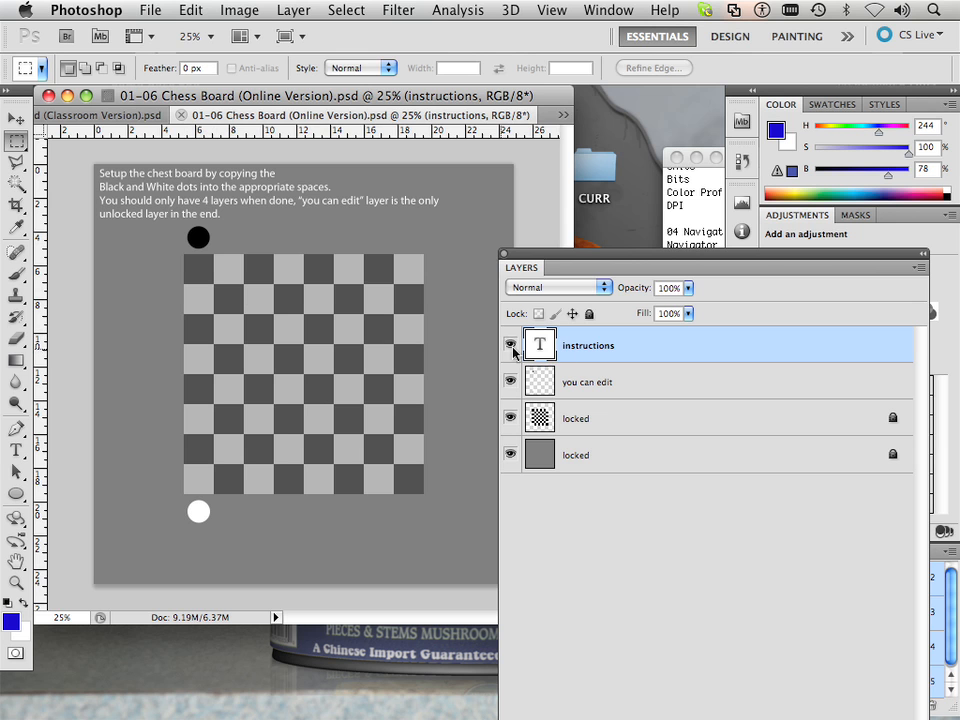
- Lock the instructions layer and save the file with the "you can edit" layer active
click(589, 314)
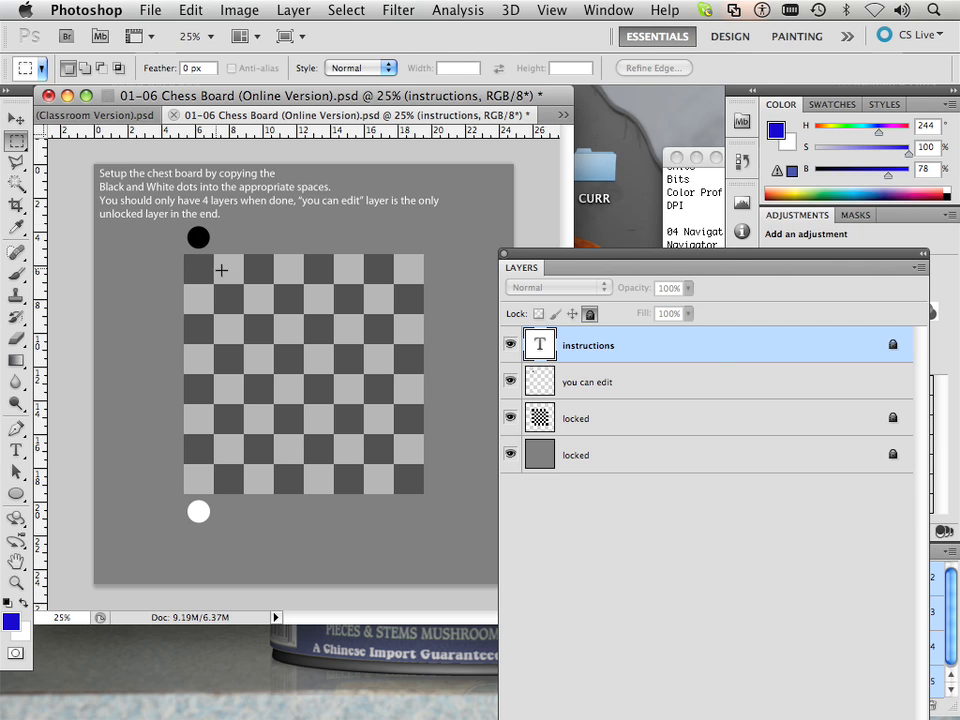
click(594, 396)
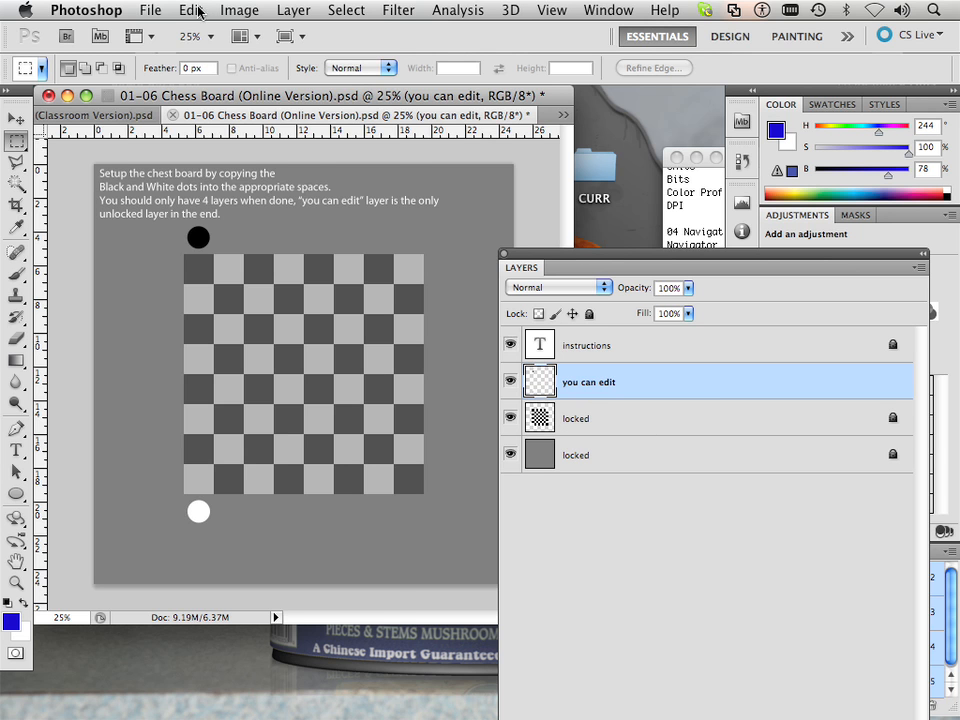
click(150, 10)
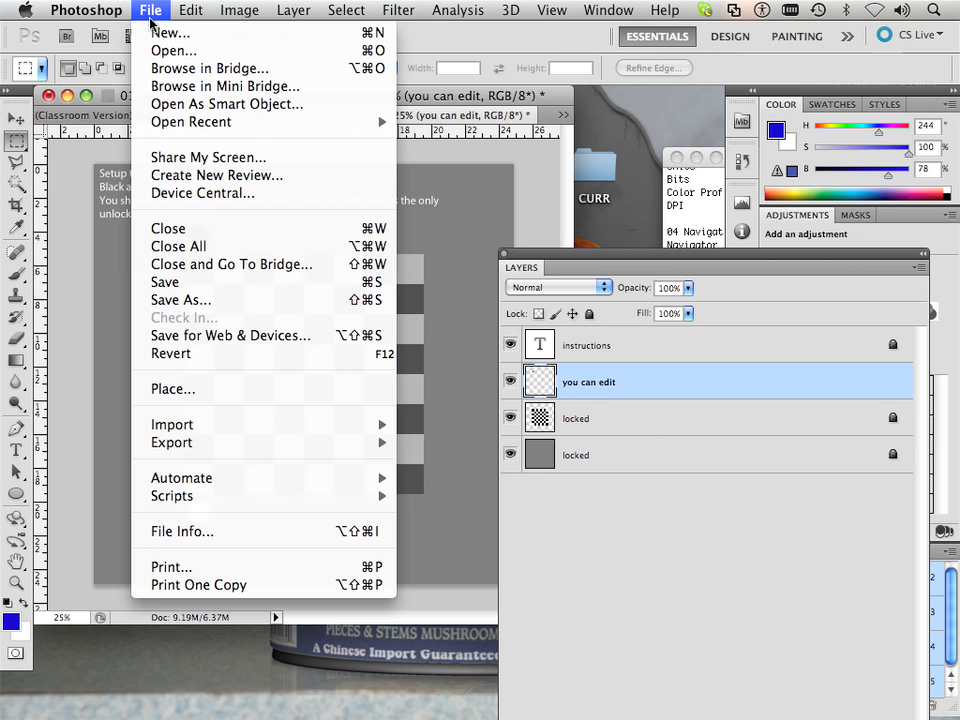
click(176, 281)
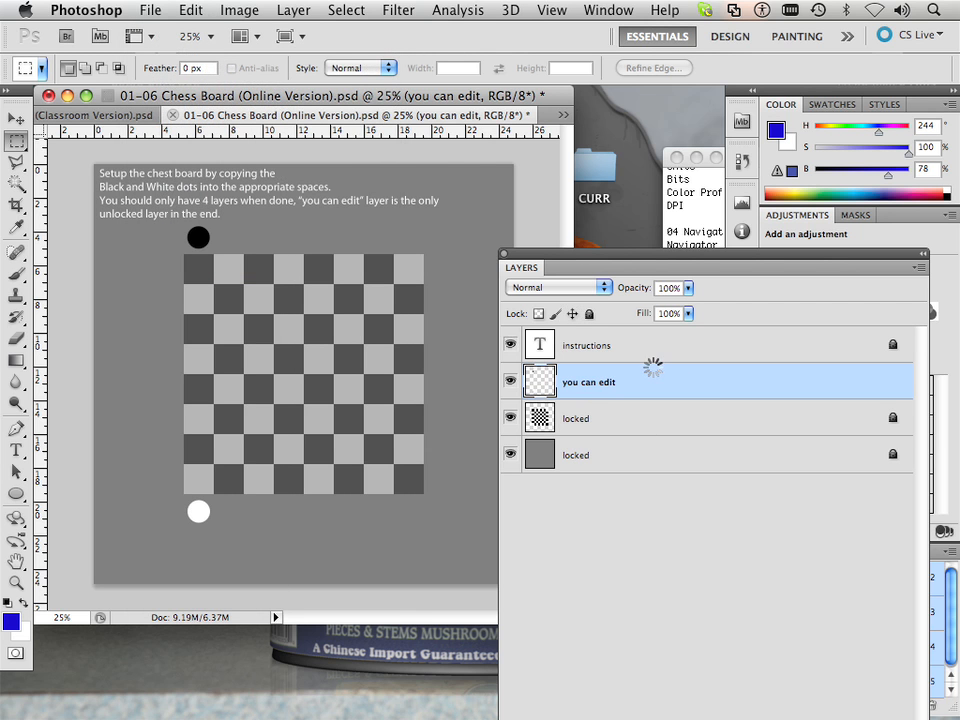